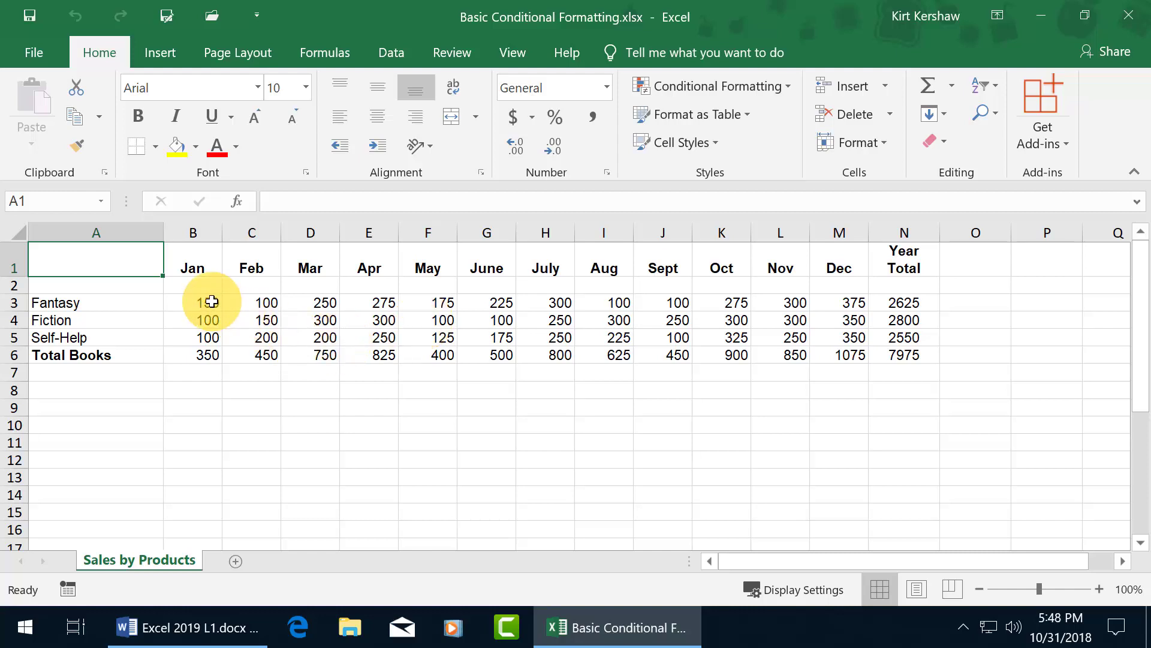
- Select the monthly sales figures B3:M5 and bring up the Highlight Cells Rules options
left_click_drag(206, 302, 848, 333)
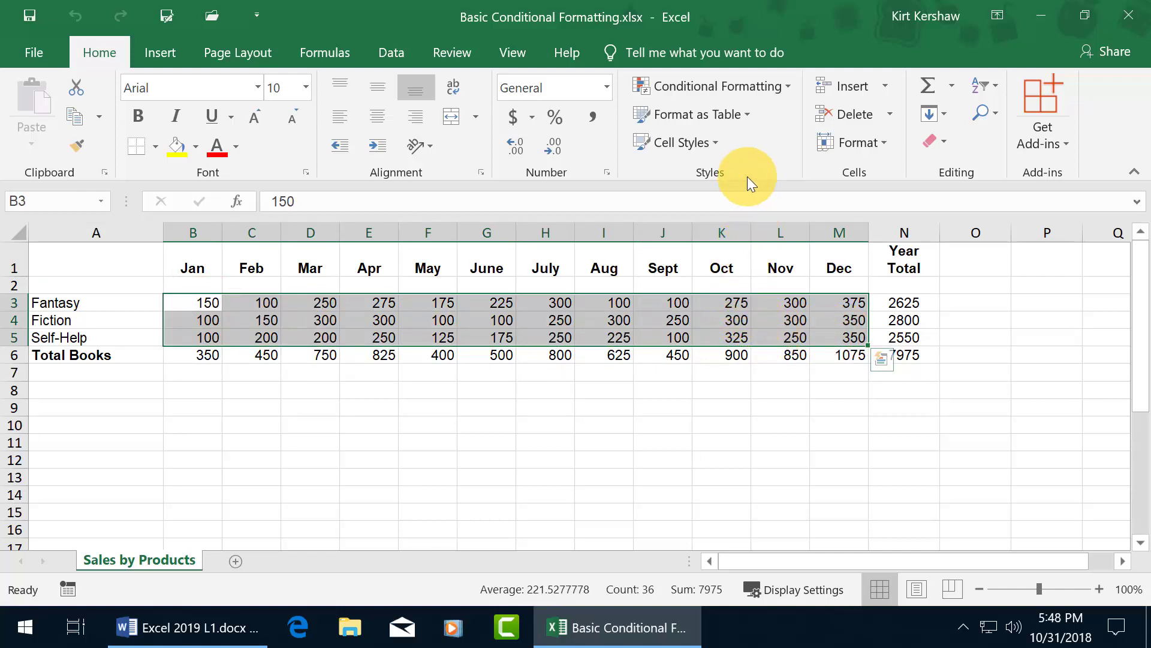
left_click(777, 86)
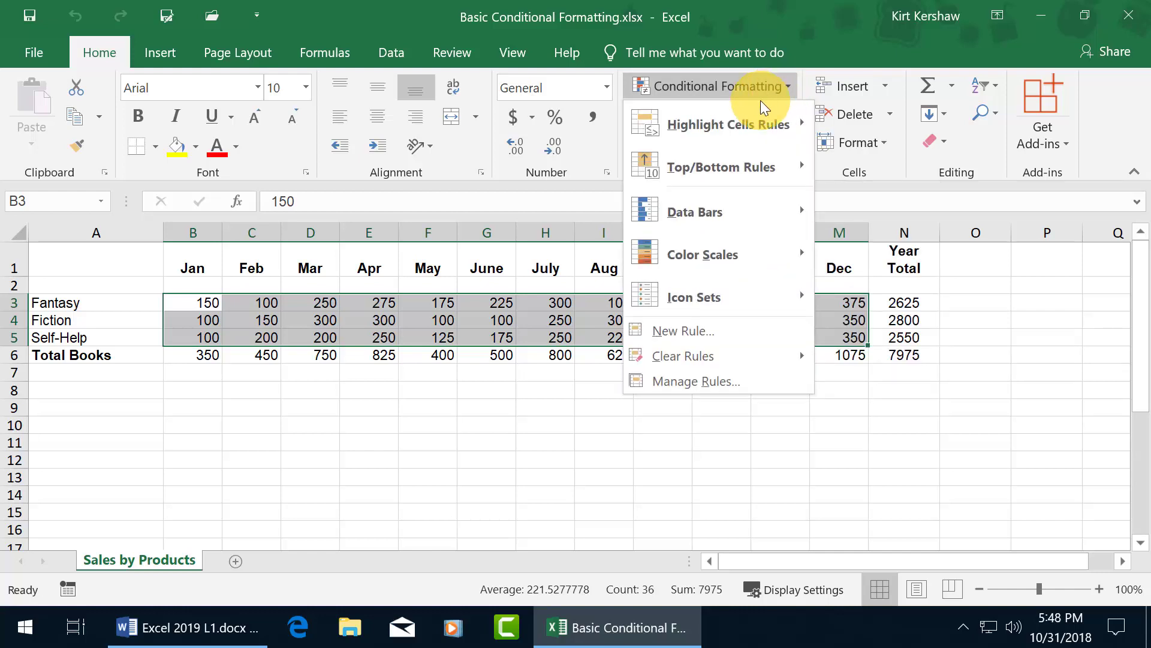
mouse_move(749, 124)
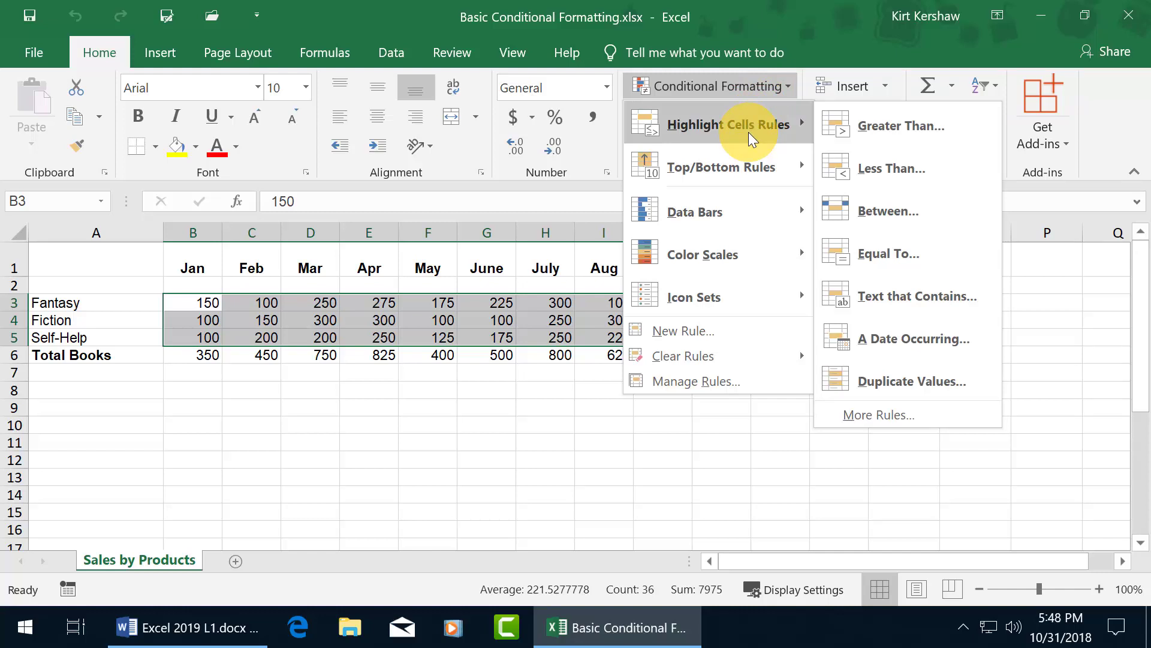
- Highlight sales greater than 250 with Green Fill with Dark Green Text
left_click(897, 129)
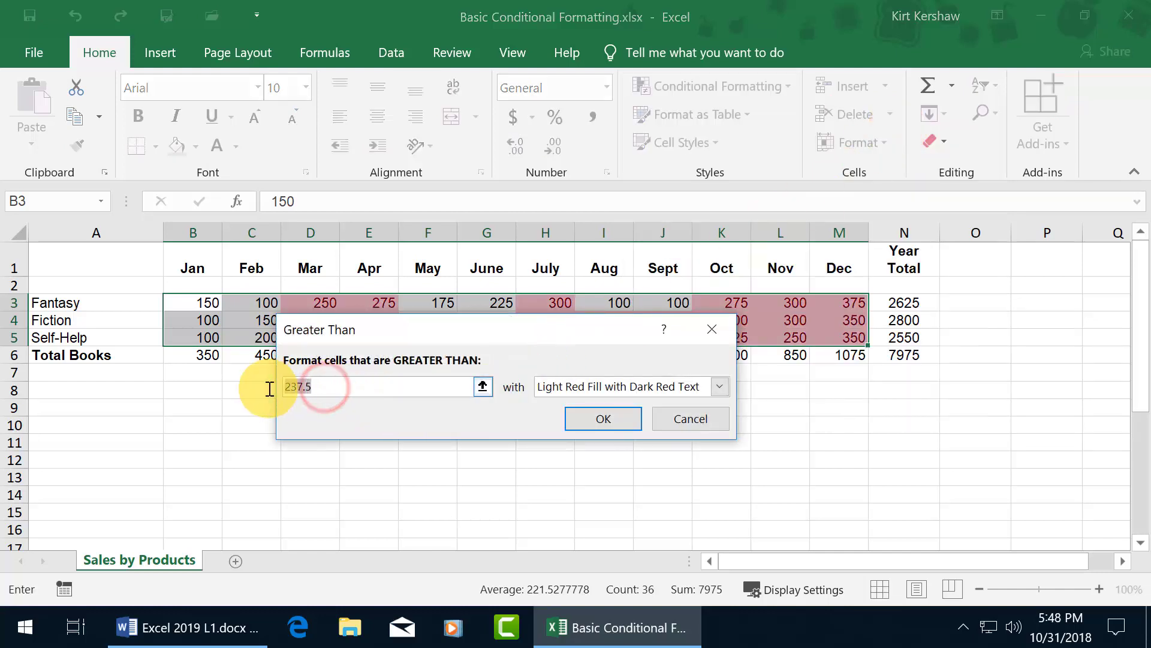
type("250")
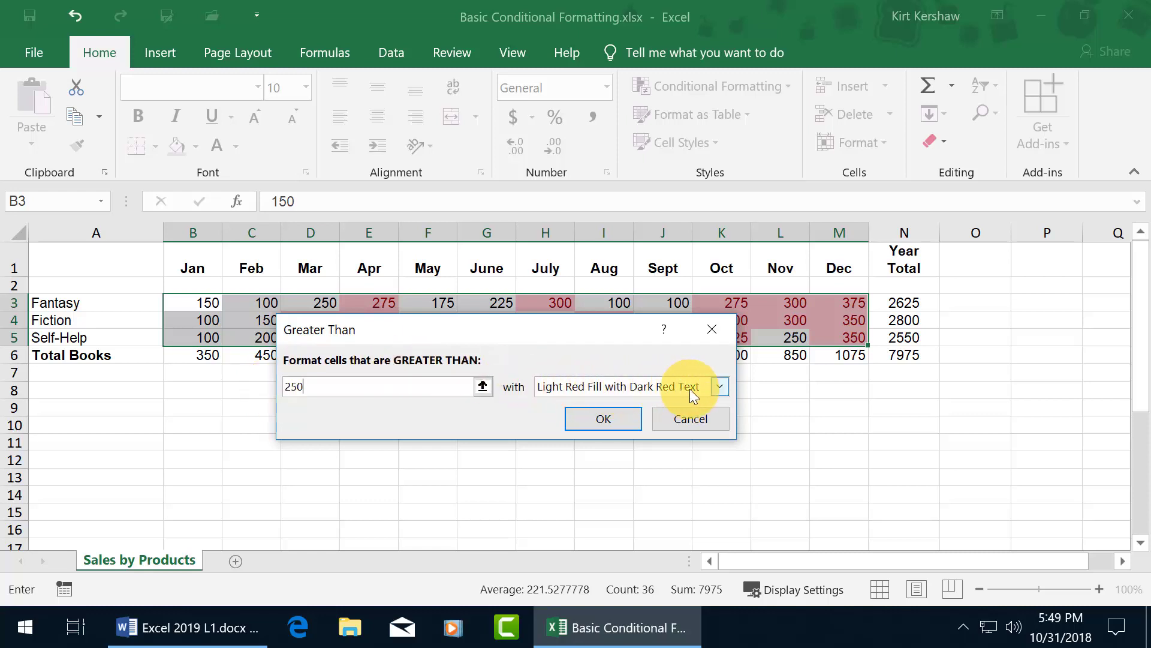
left_click(721, 386)
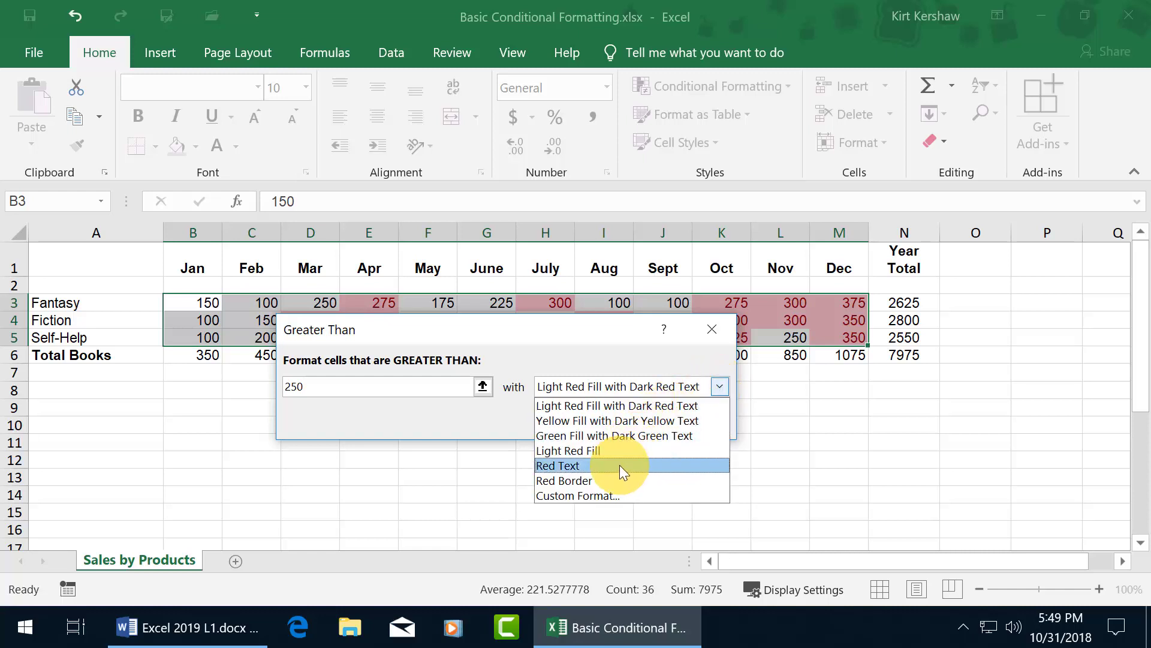
left_click(604, 496)
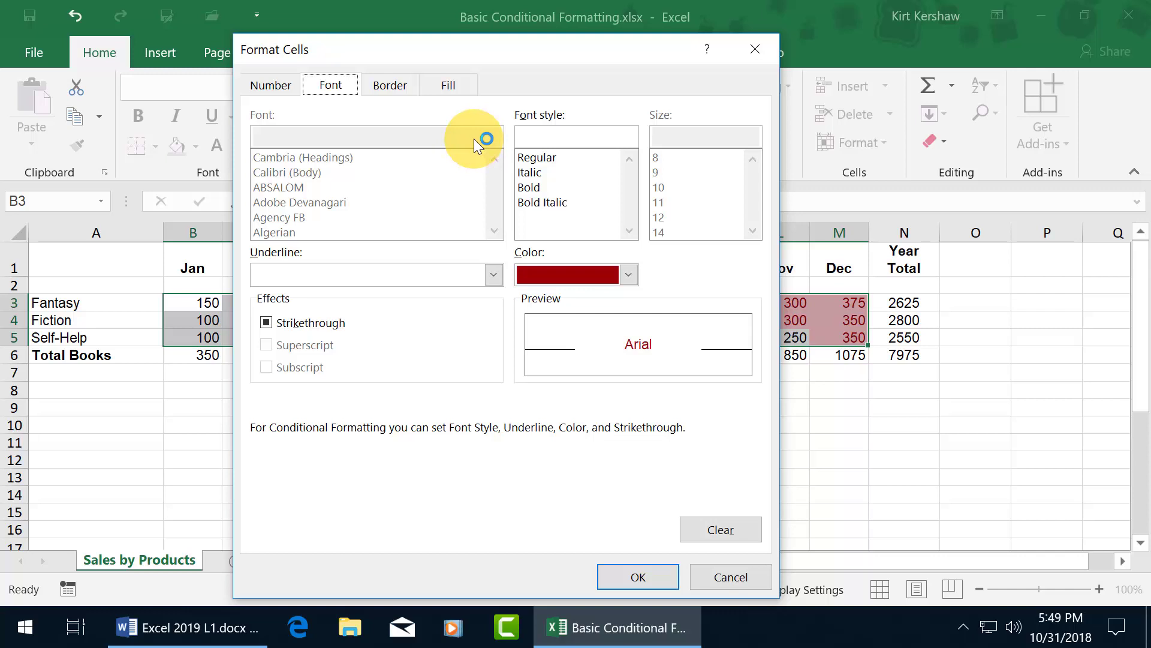
left_click(724, 574)
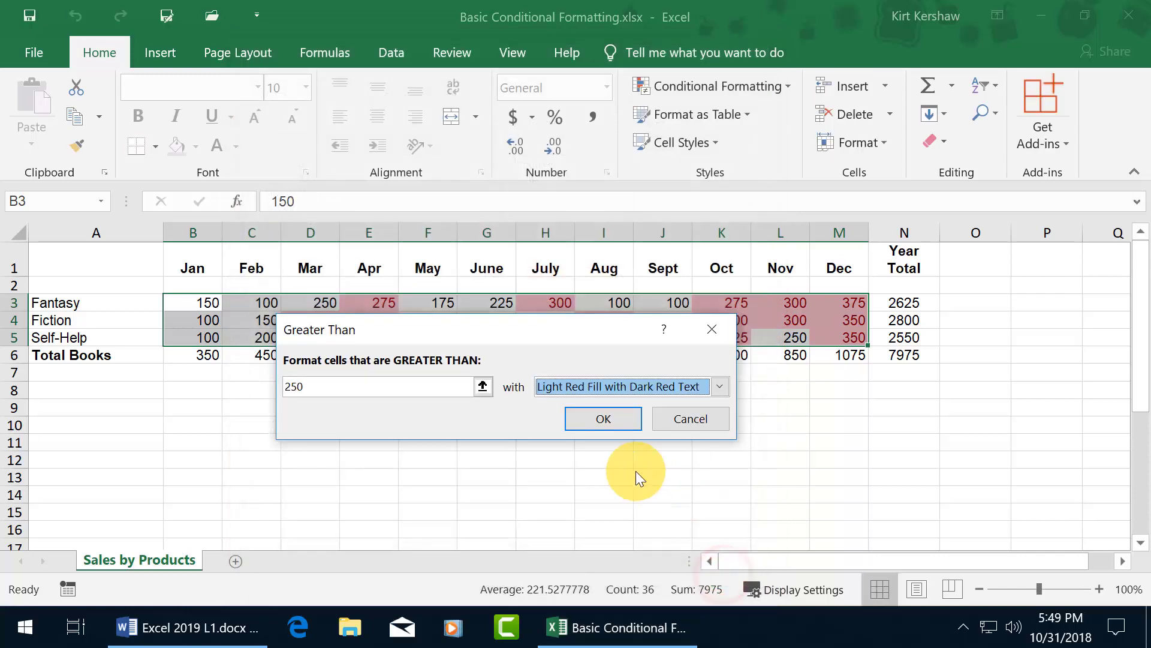
left_click(719, 386)
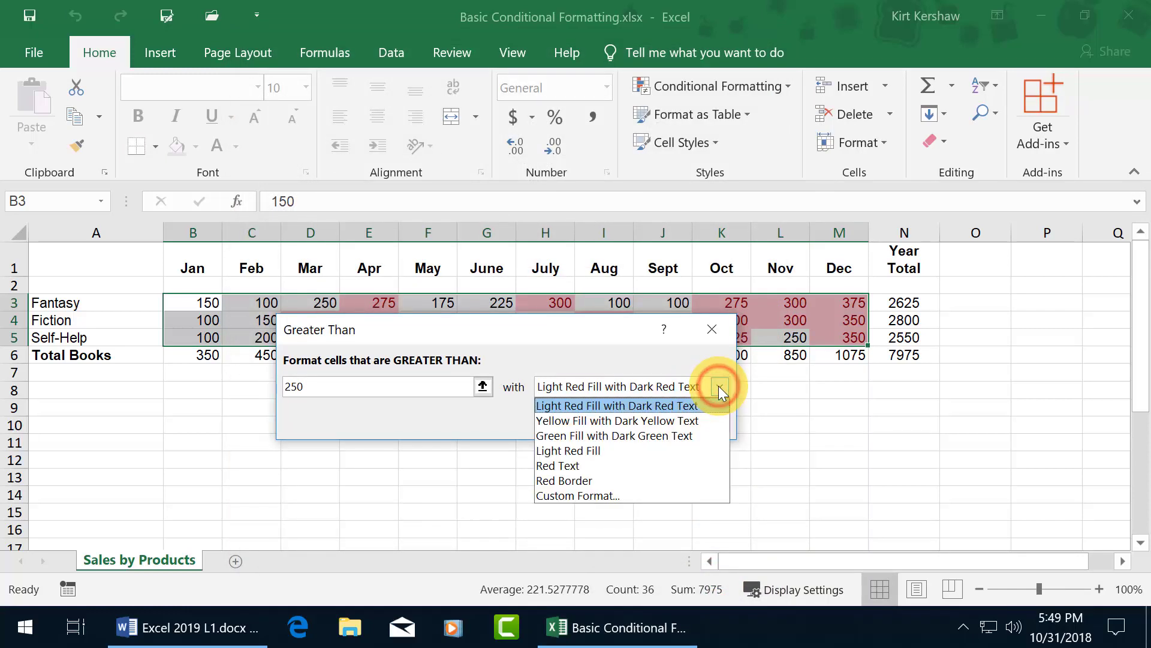
left_click(668, 437)
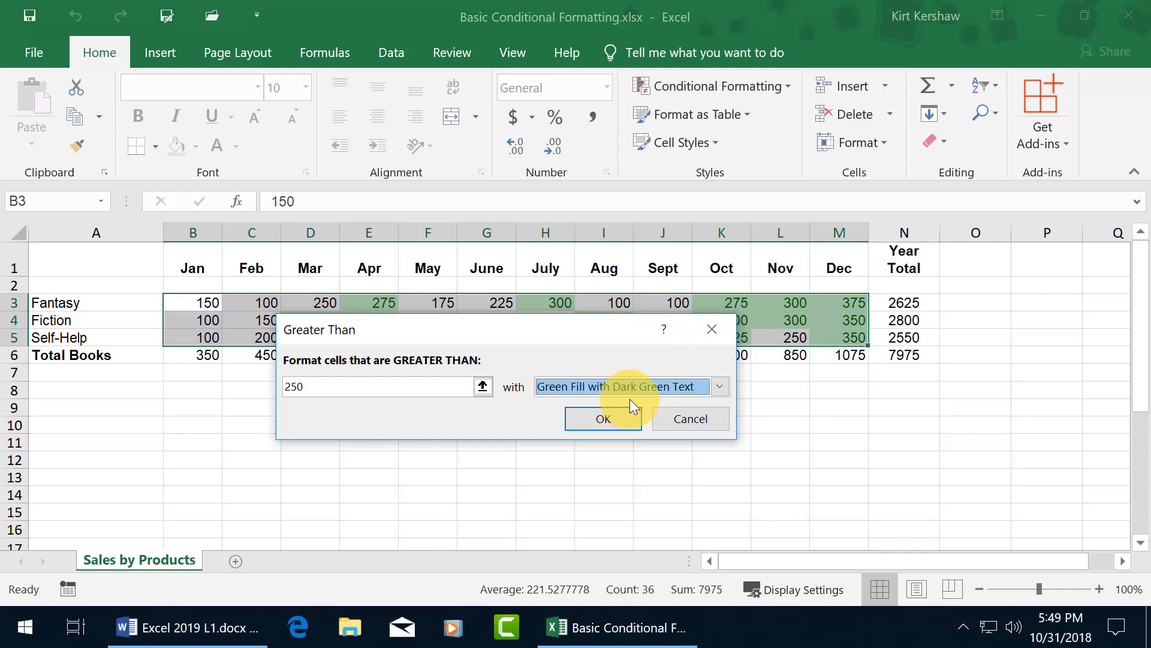
left_click(621, 415)
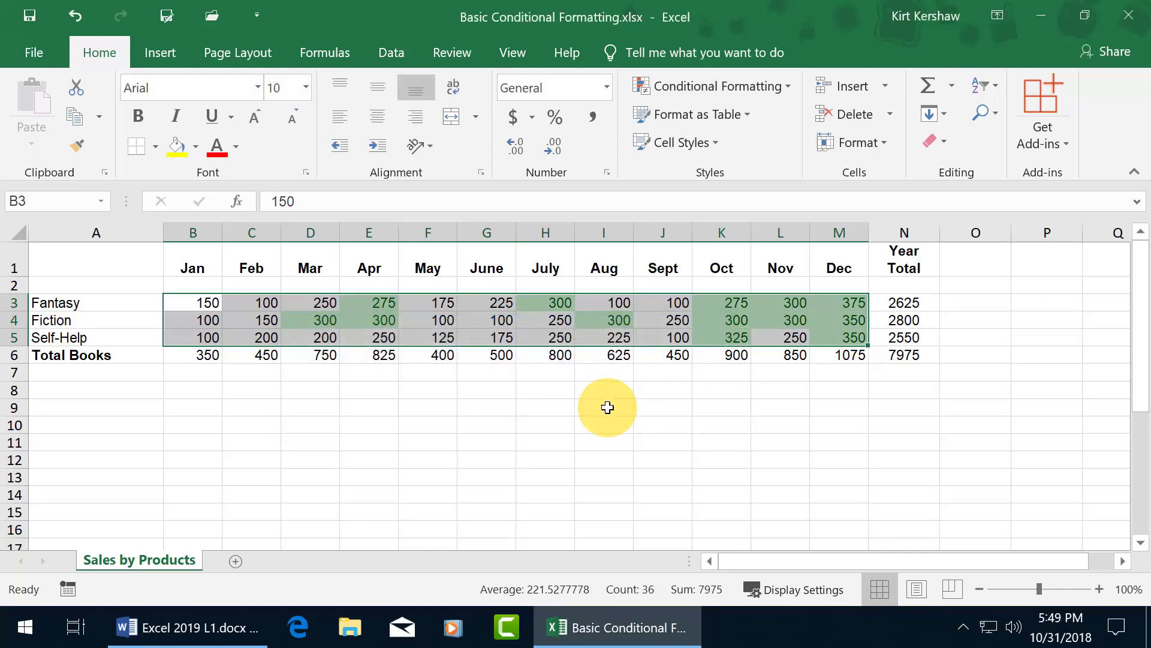
left_click(607, 407)
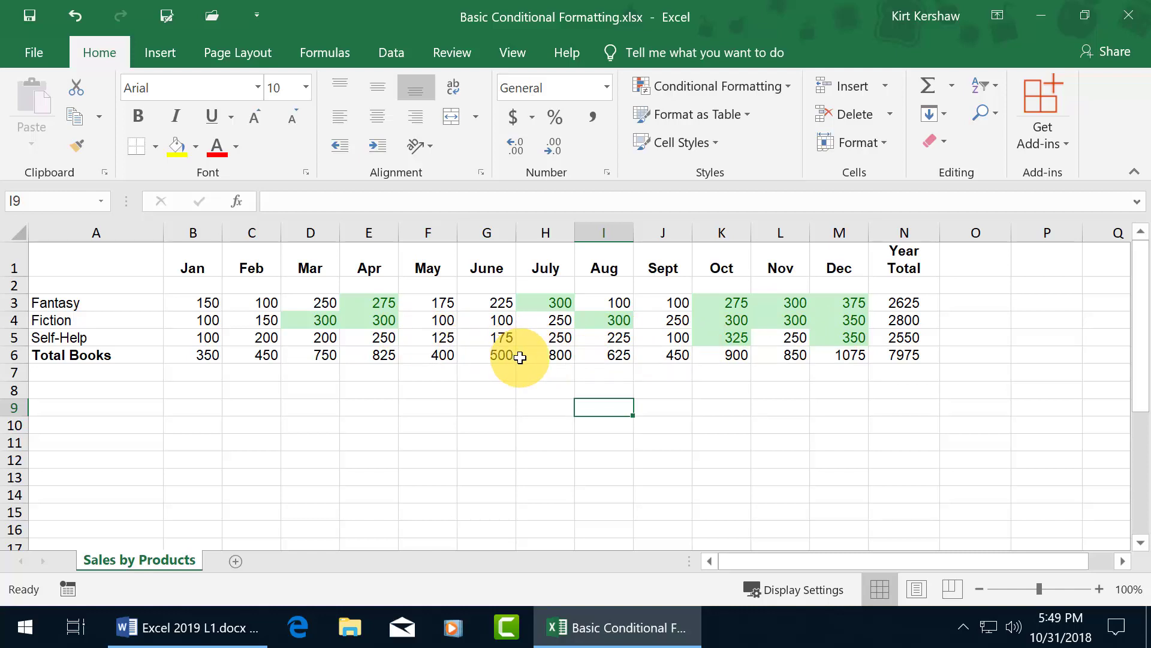
- Select B3:M5 and clear the greater-than-250 rule from the selected cells
left_click(217, 302)
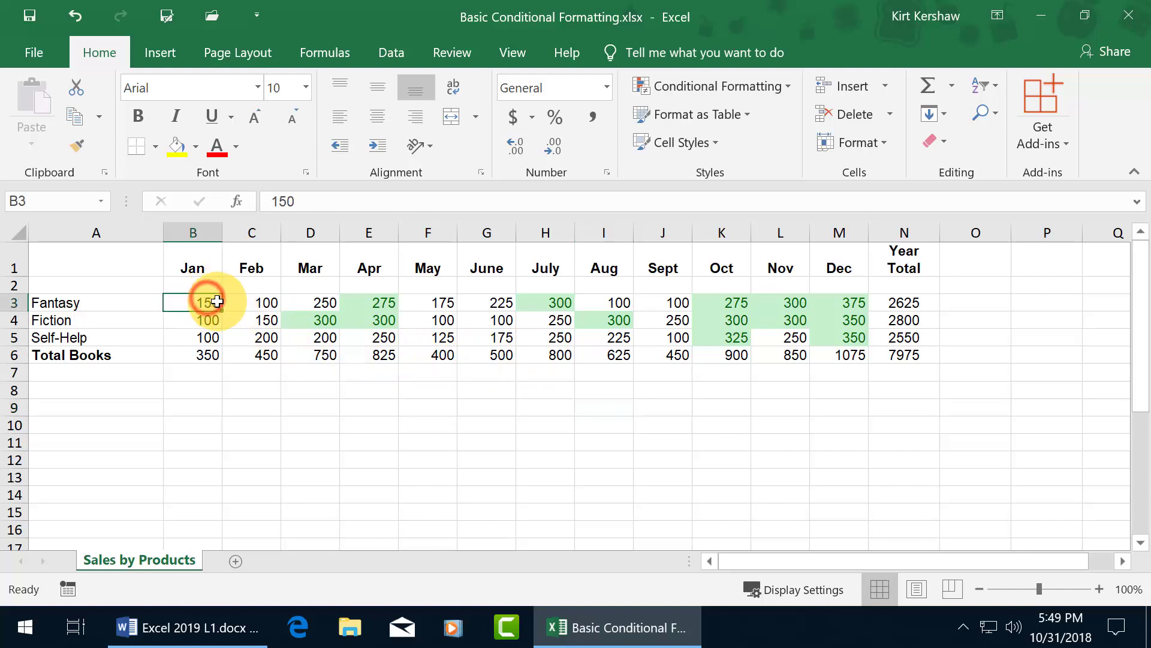
left_click_drag(217, 301, 840, 338)
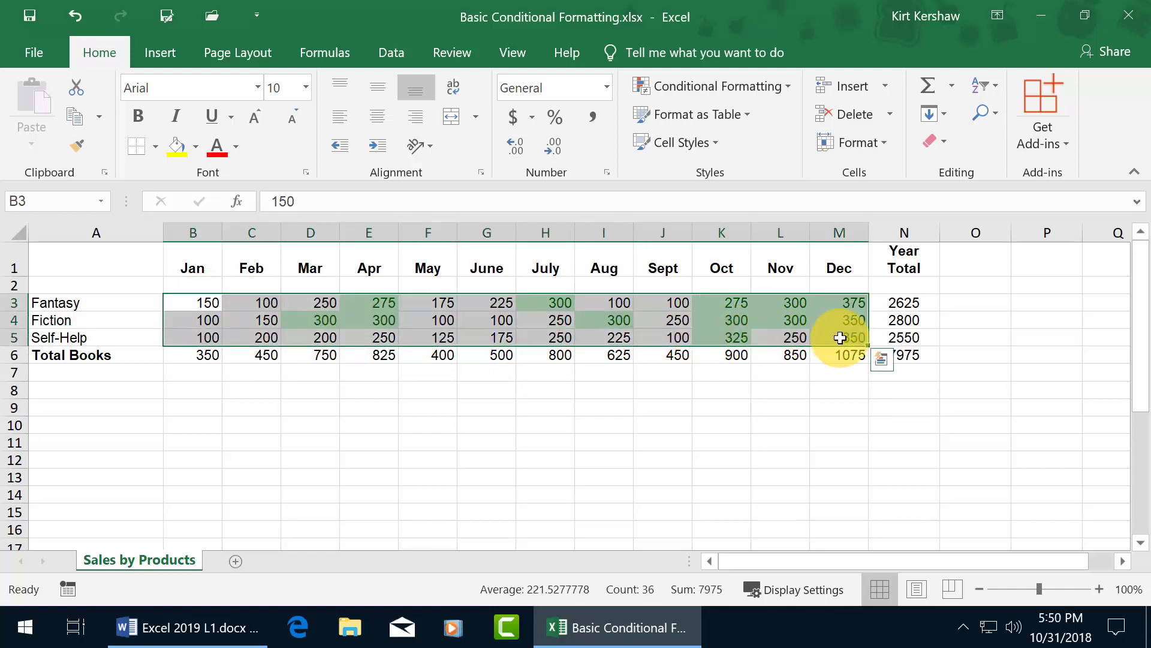
left_click(782, 90)
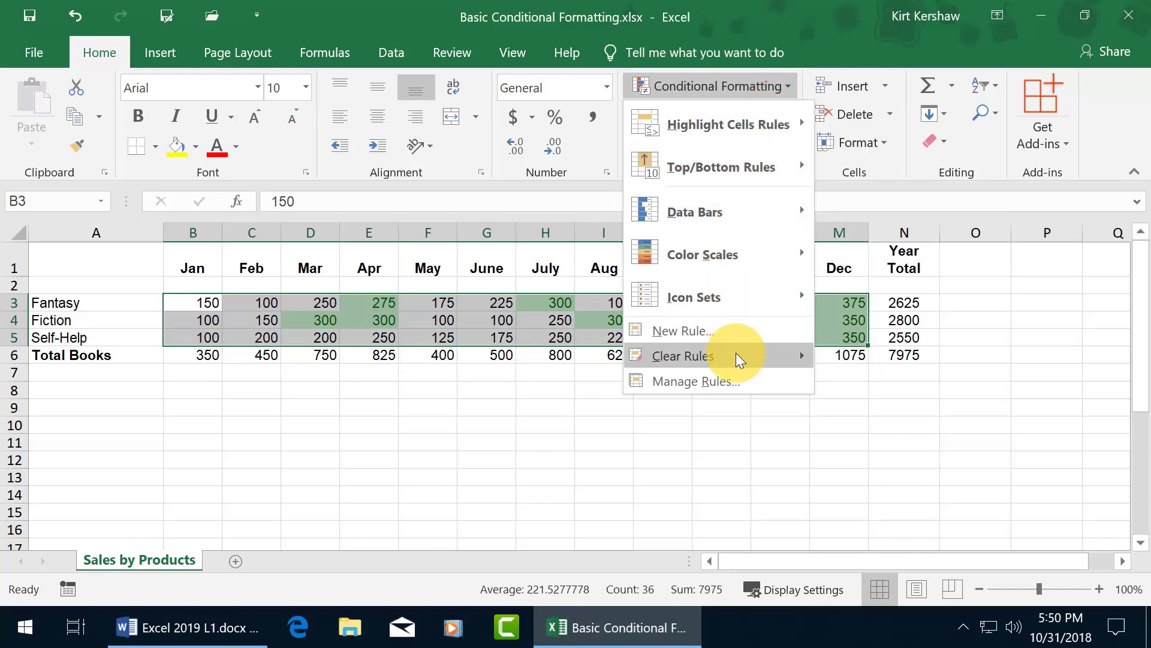
mouse_move(736, 358)
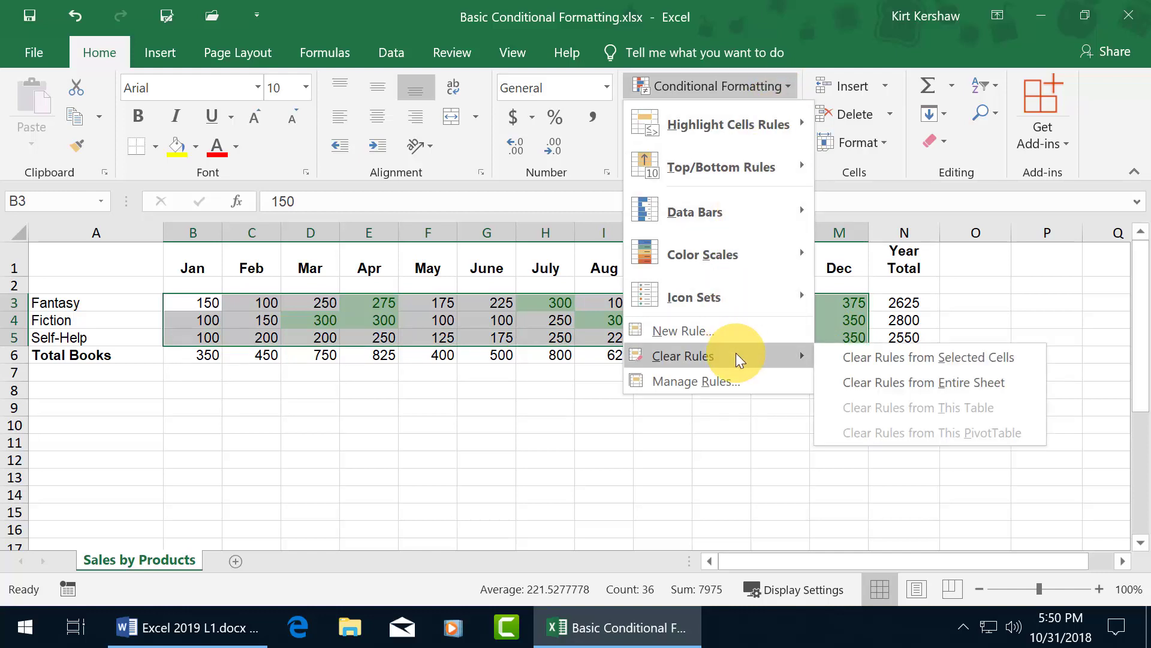
left_click(876, 361)
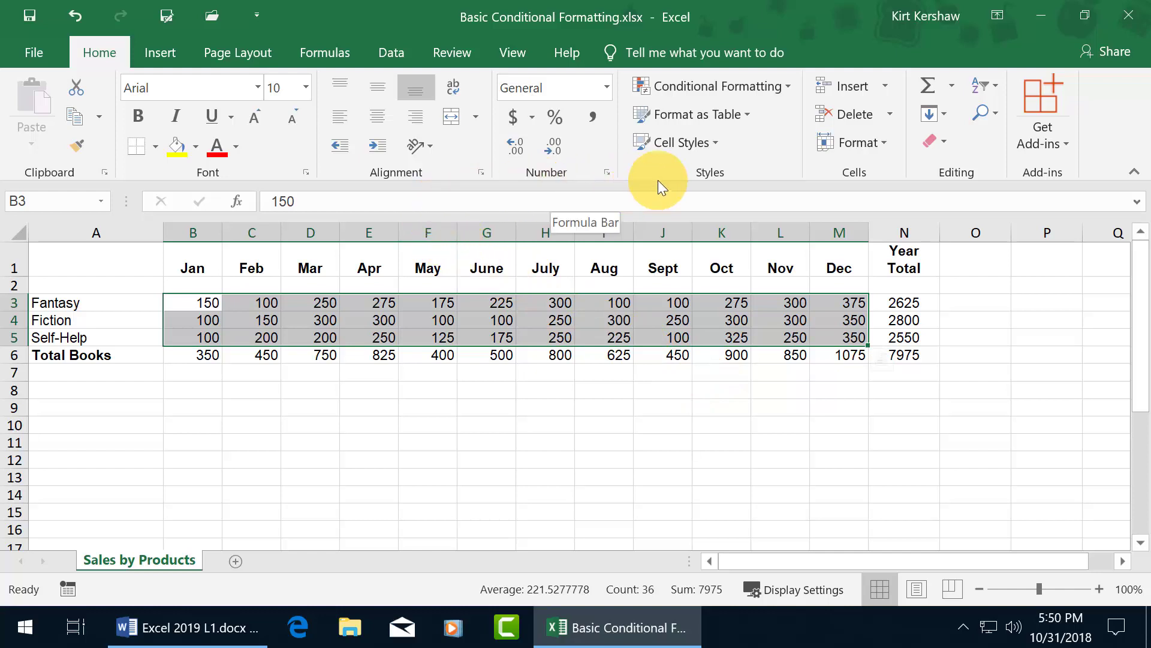
- Add a Bottom 25% rule using Light Red Fill with Dark Red Text
left_click(785, 89)
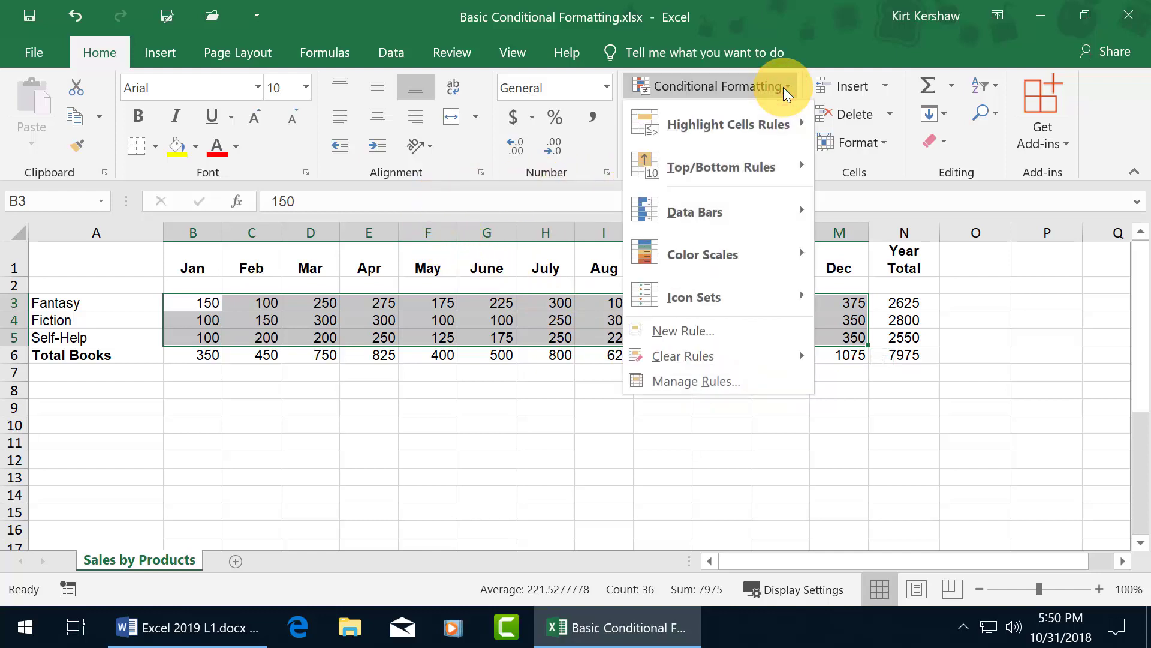
mouse_move(750, 170)
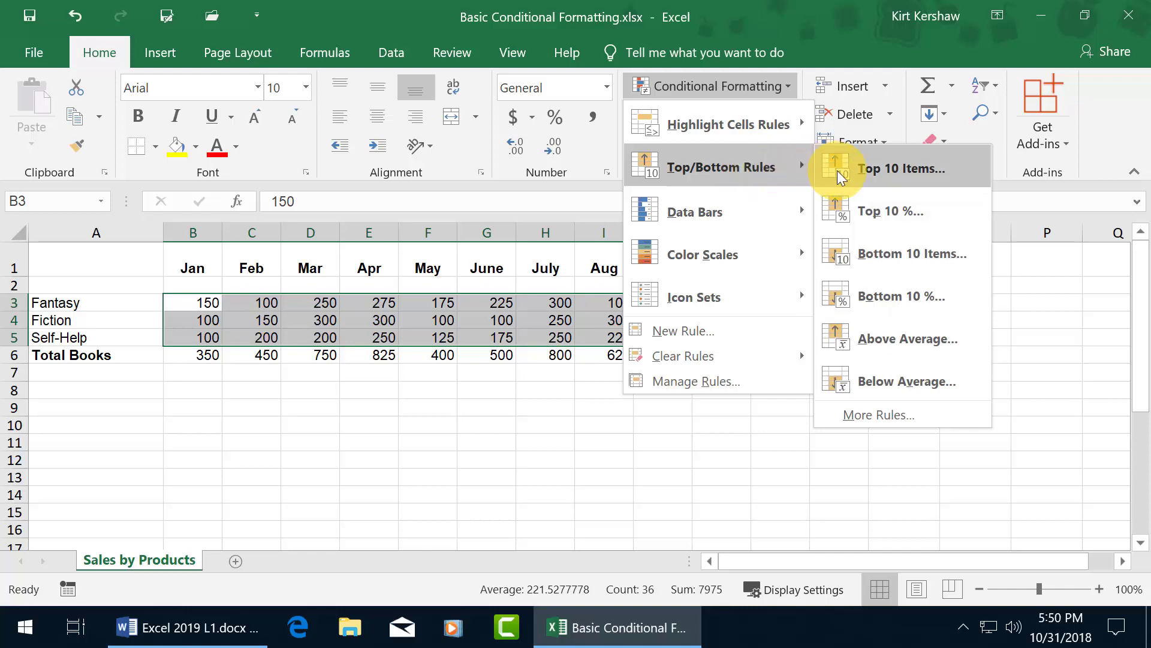
left_click(905, 298)
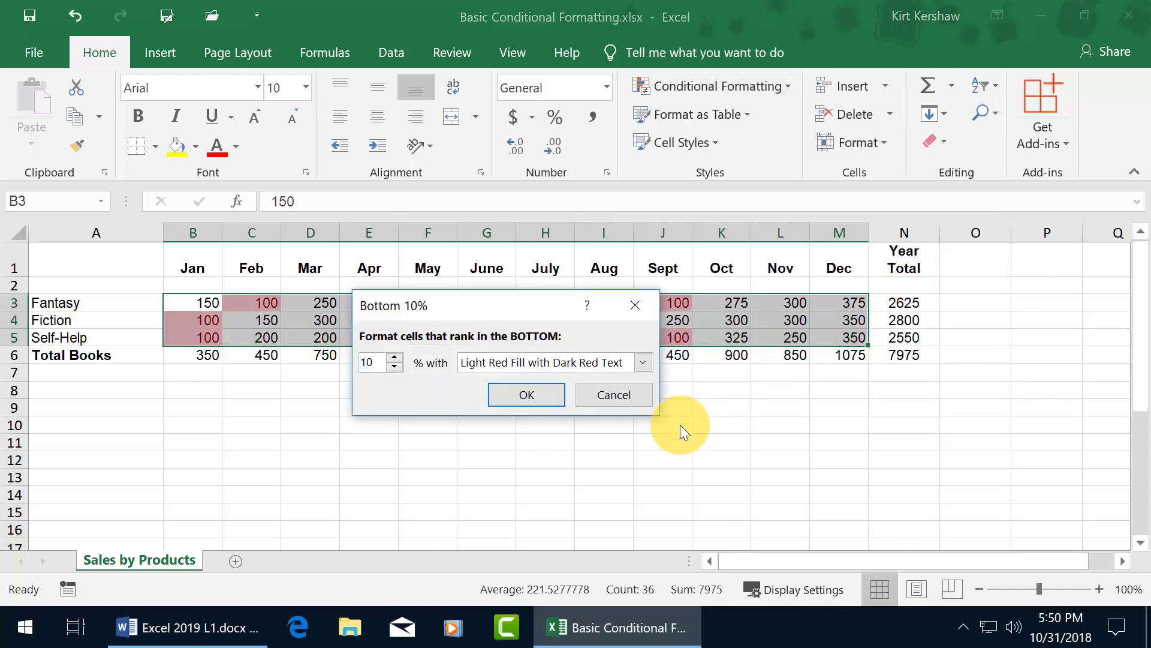
double_click(378, 363)
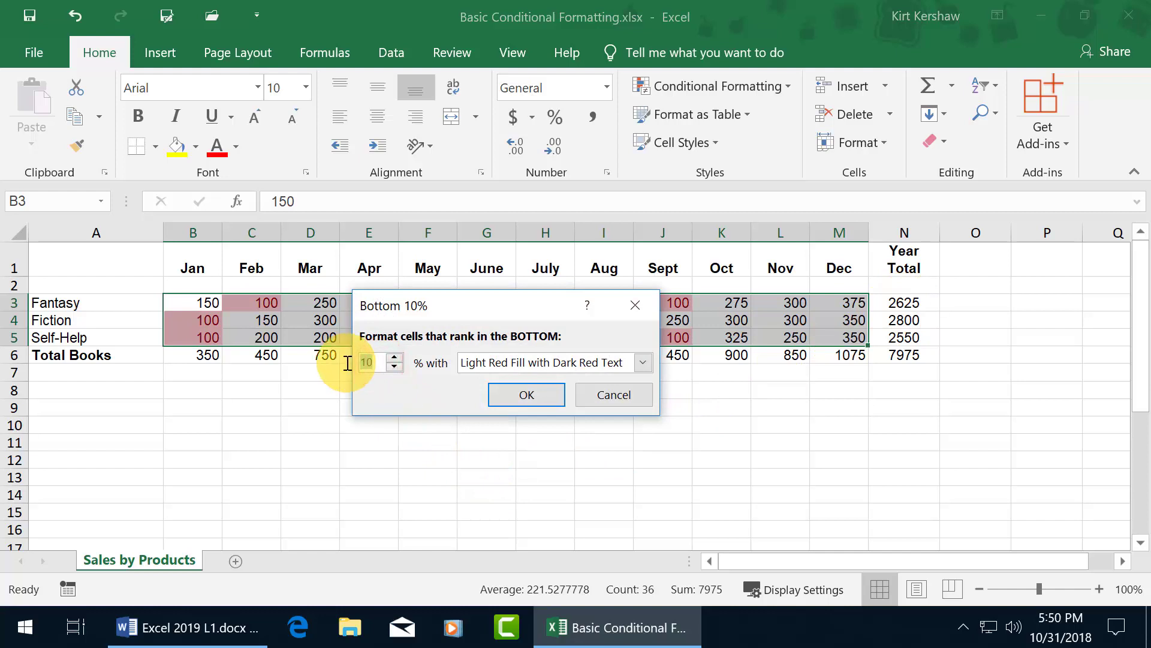
type("25")
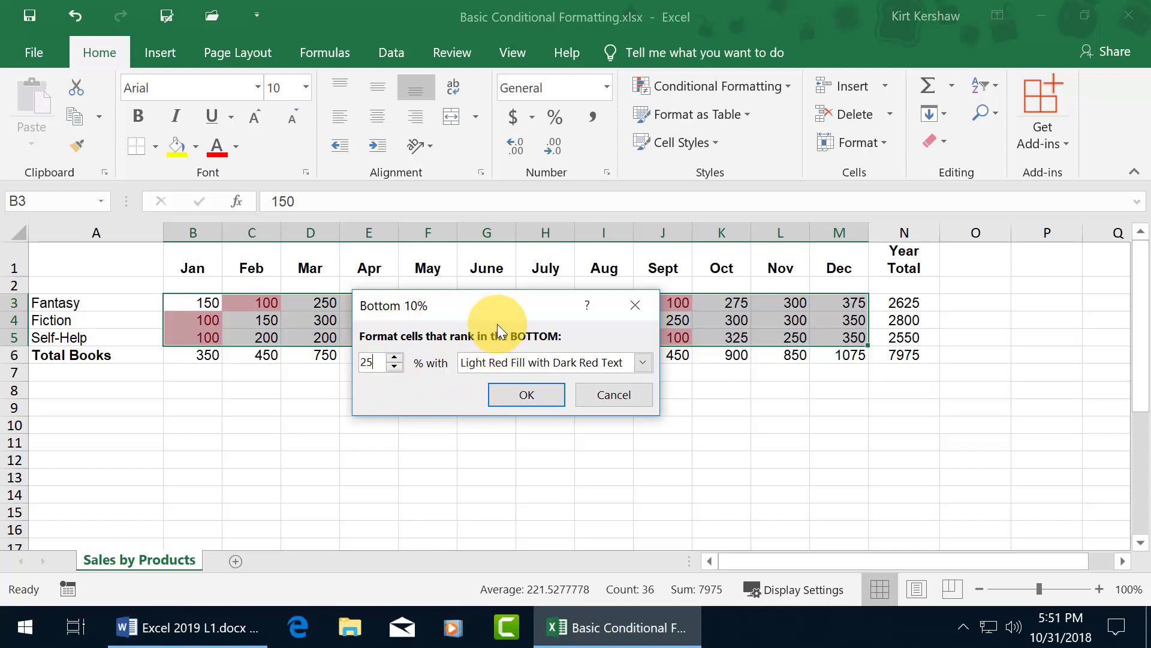
left_click(519, 392)
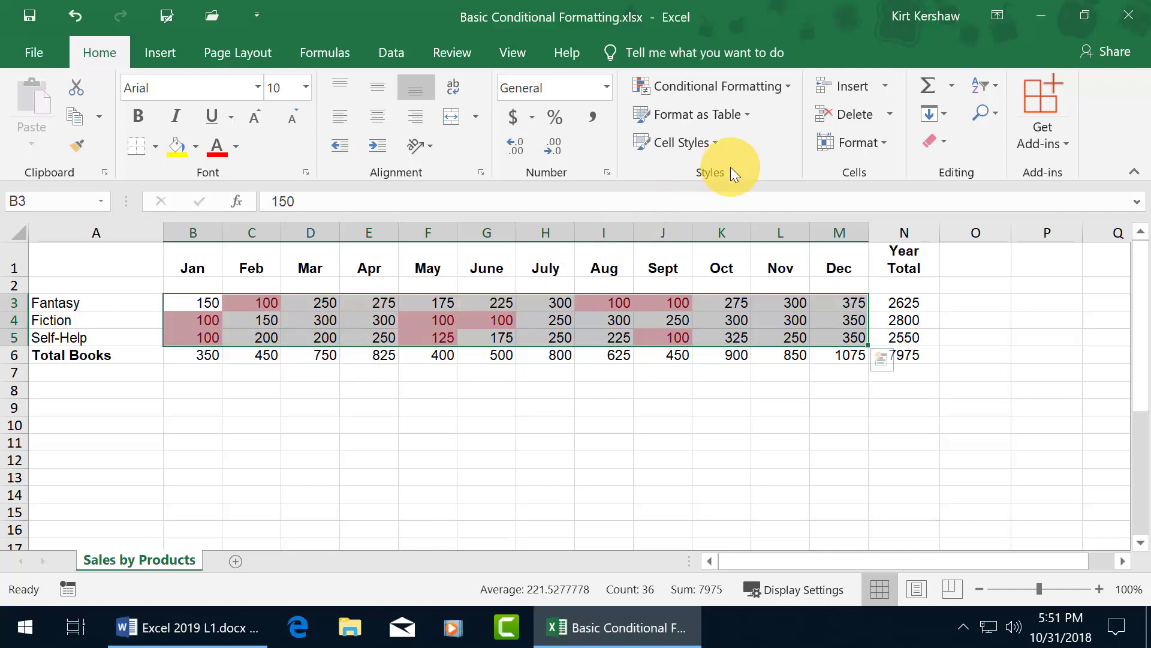
- Clear the bottom-25% red highlighting rule from the selected sales figures
left_click(780, 89)
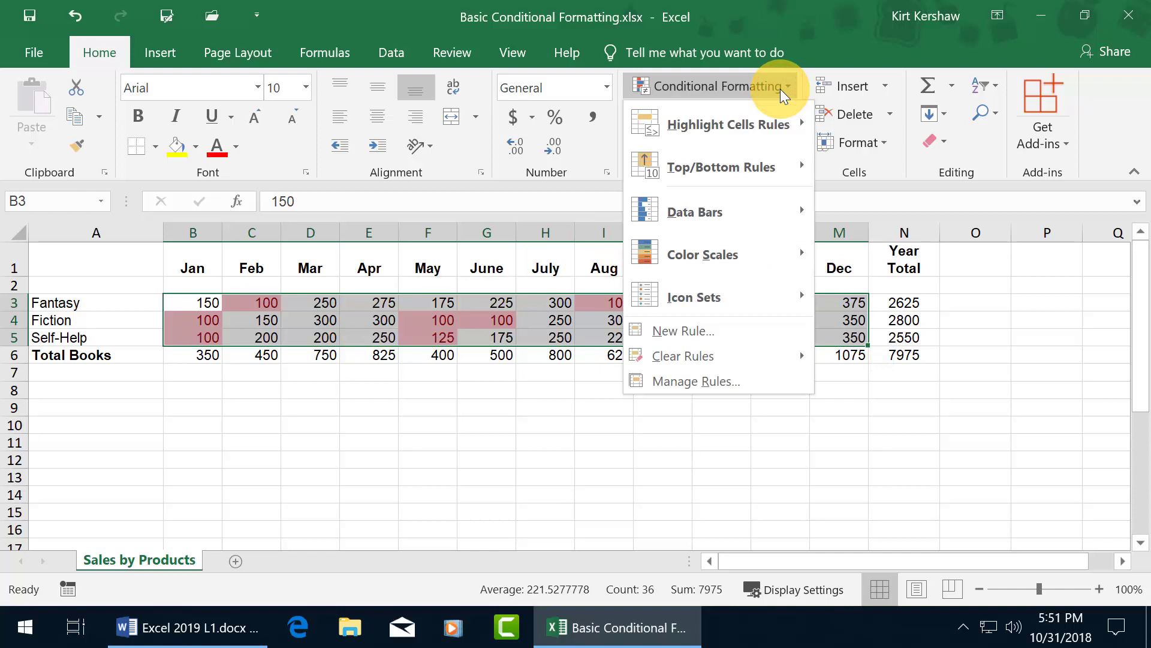
mouse_move(741, 351)
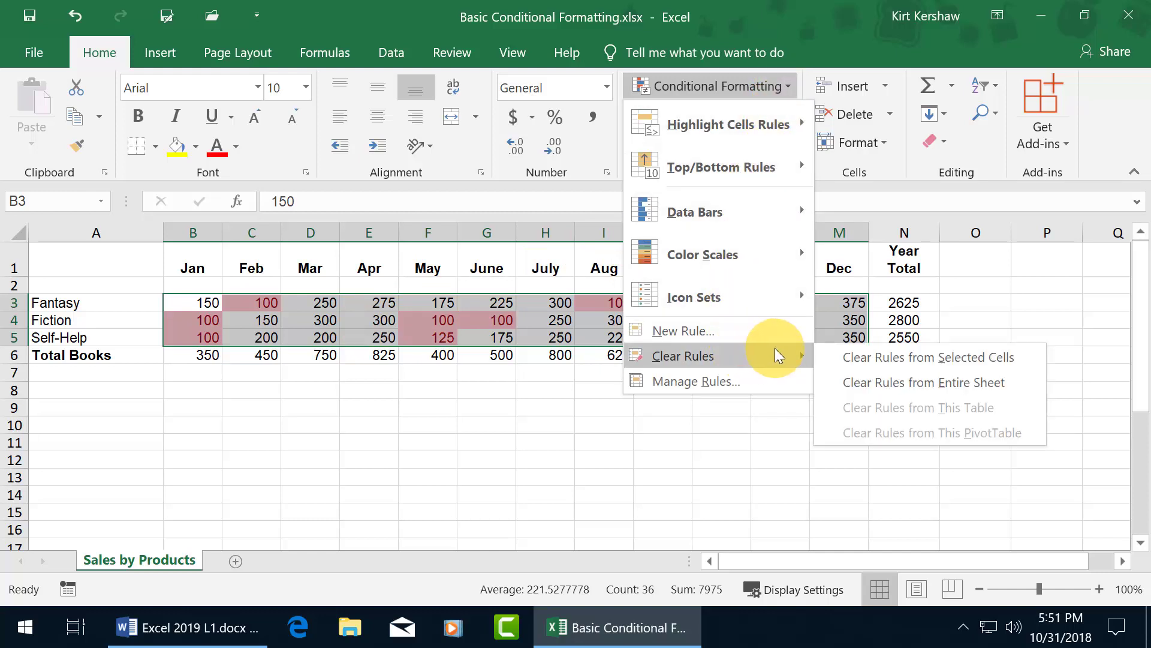
left_click(870, 357)
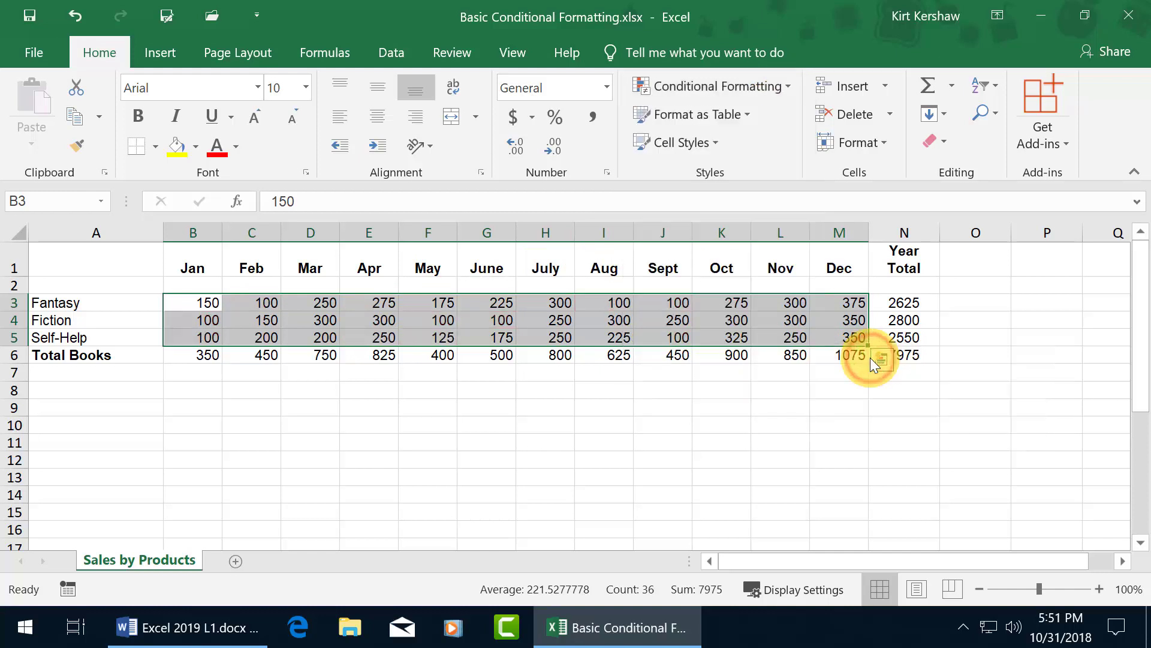
- Apply purple Gradient Fill data bars to the sales figures B3:M5
left_click(778, 91)
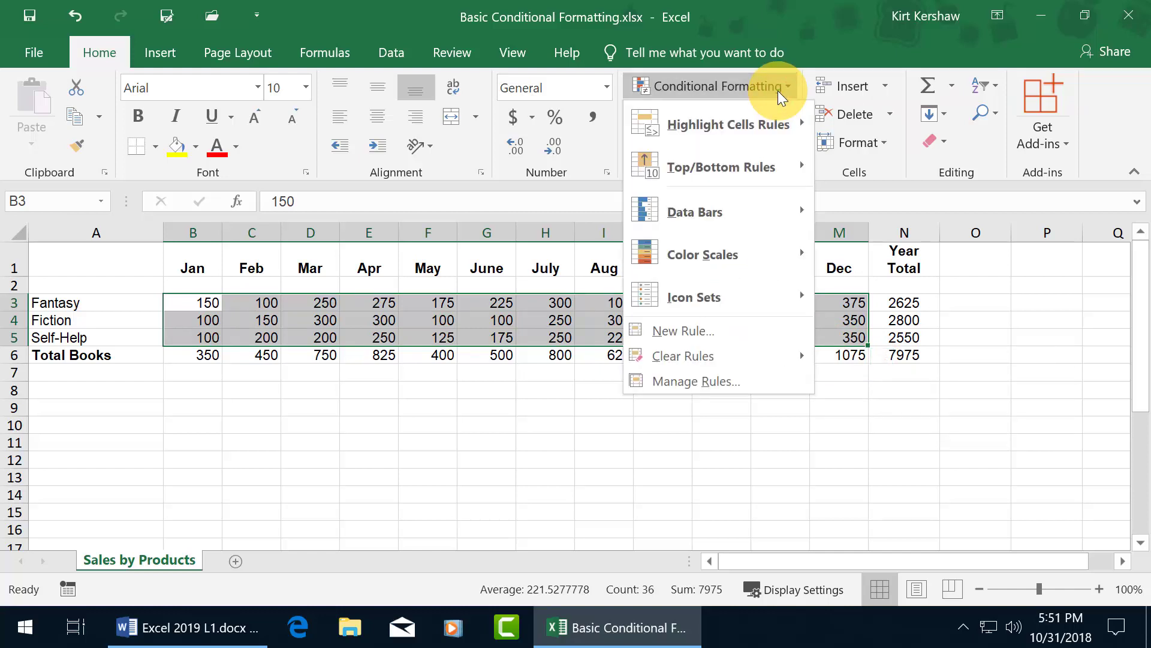
mouse_move(734, 214)
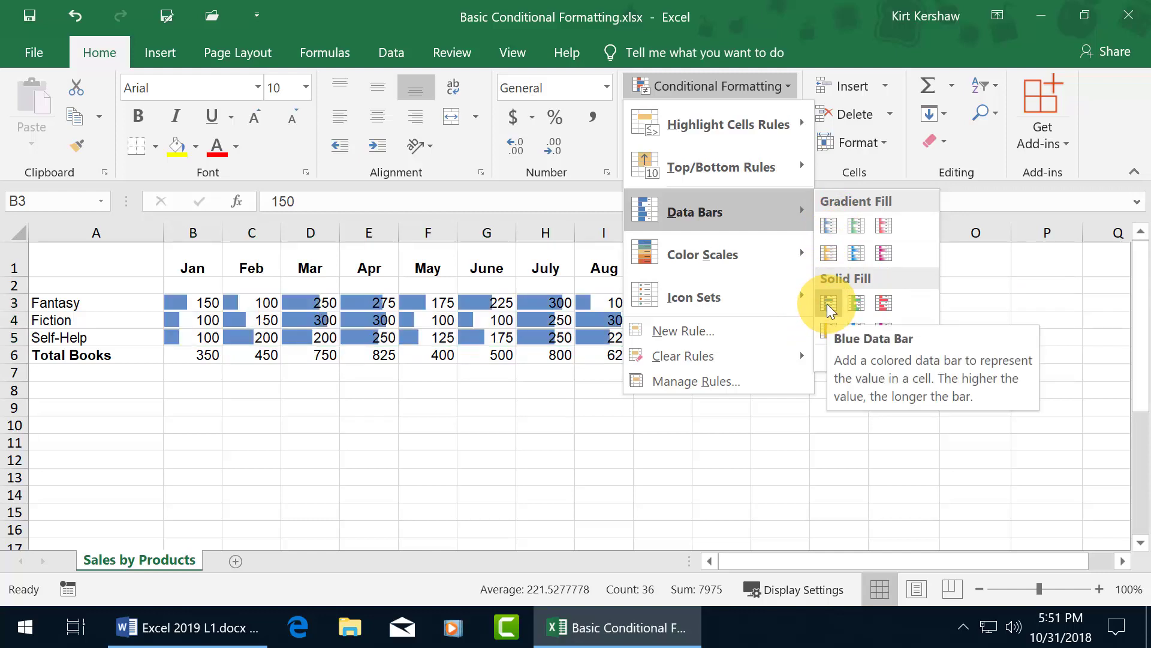
left_click(882, 252)
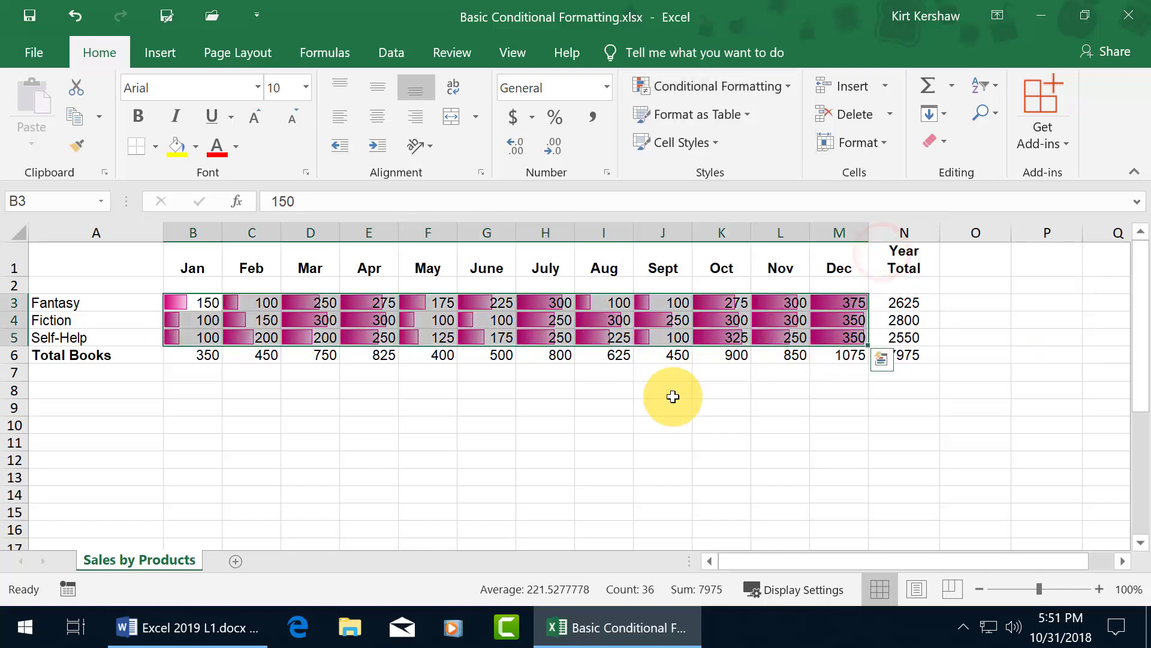
left_click(604, 406)
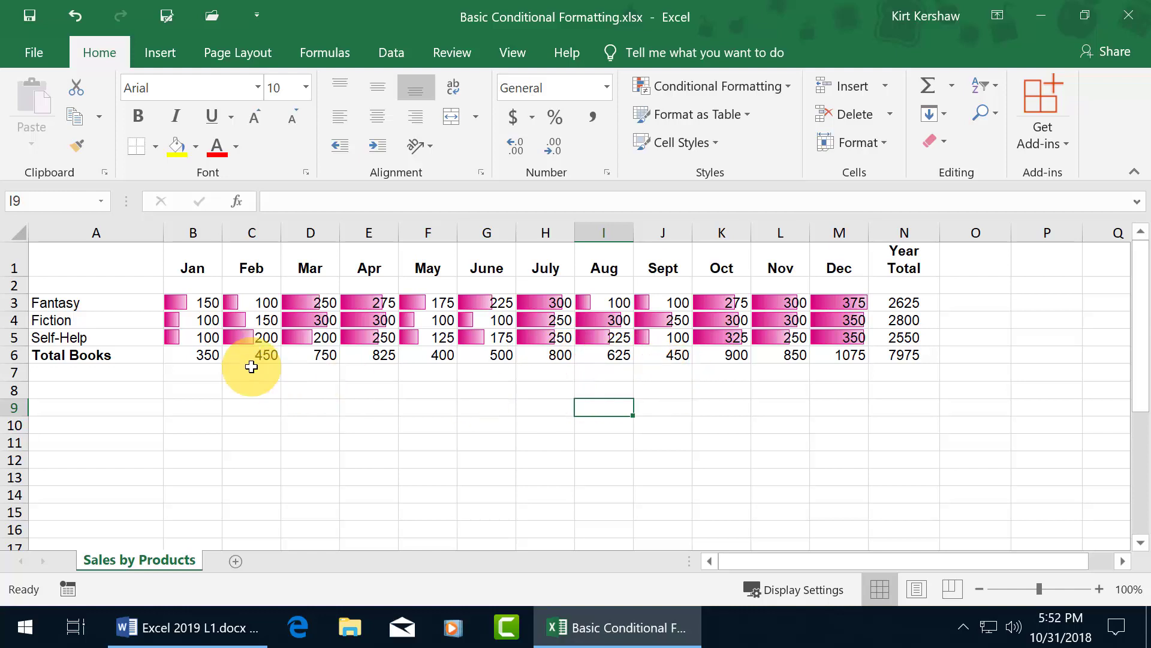
- Select B3:M5 and clear the purple data bars from the selected cells
left_click_drag(201, 302, 862, 341)
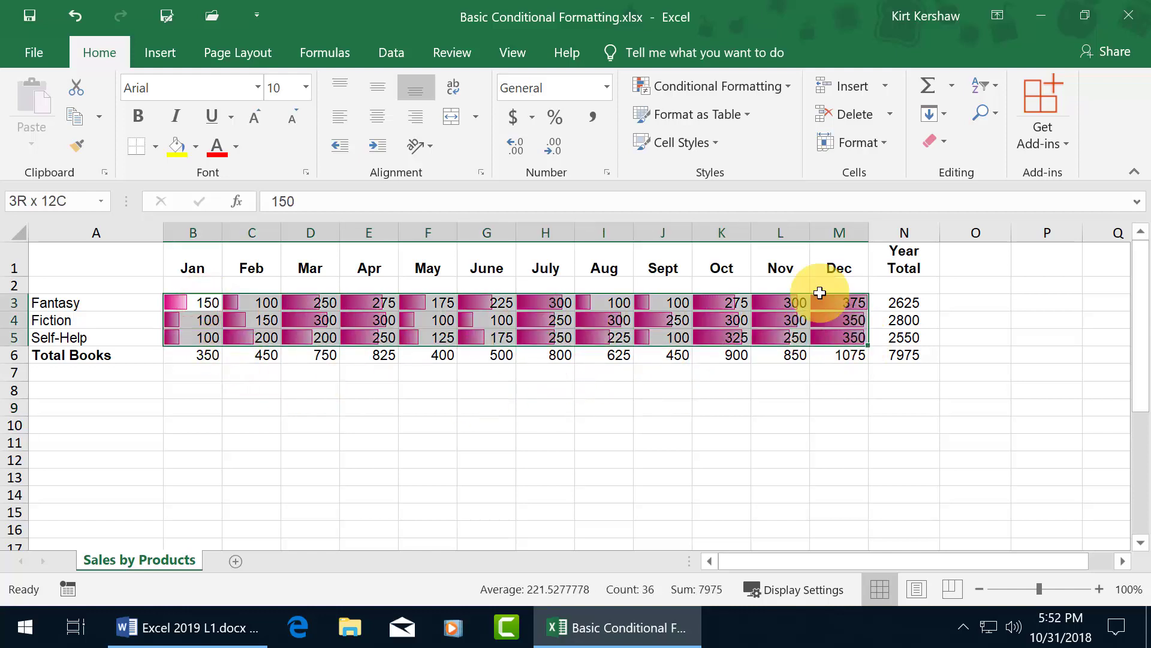
left_click(788, 84)
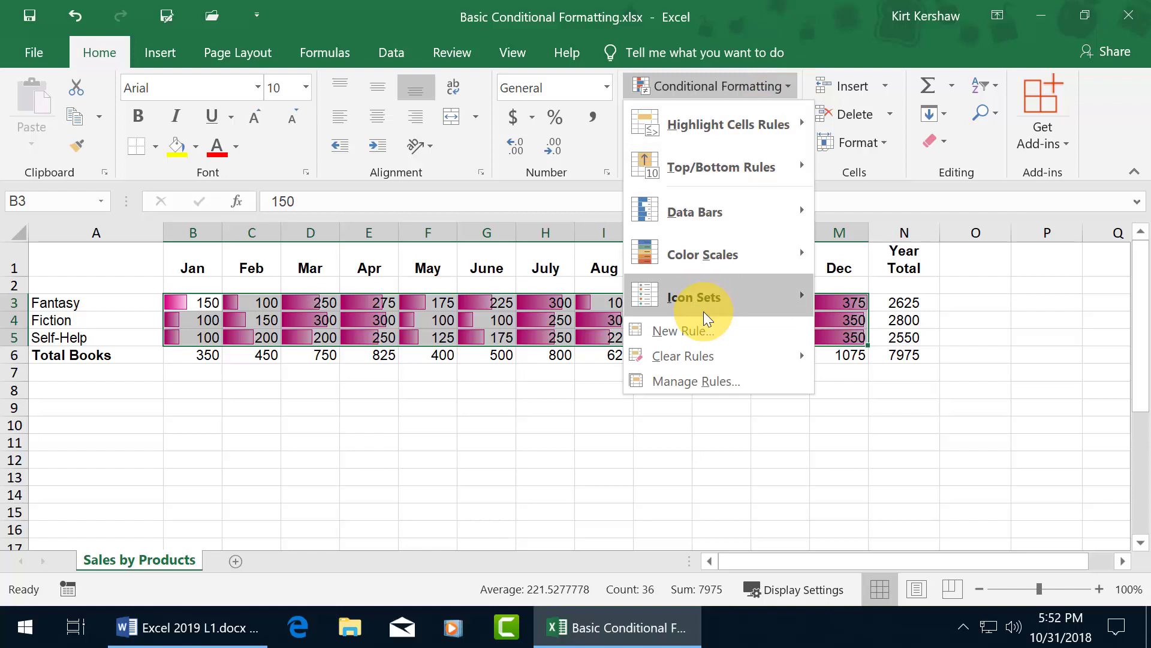
mouse_move(708, 354)
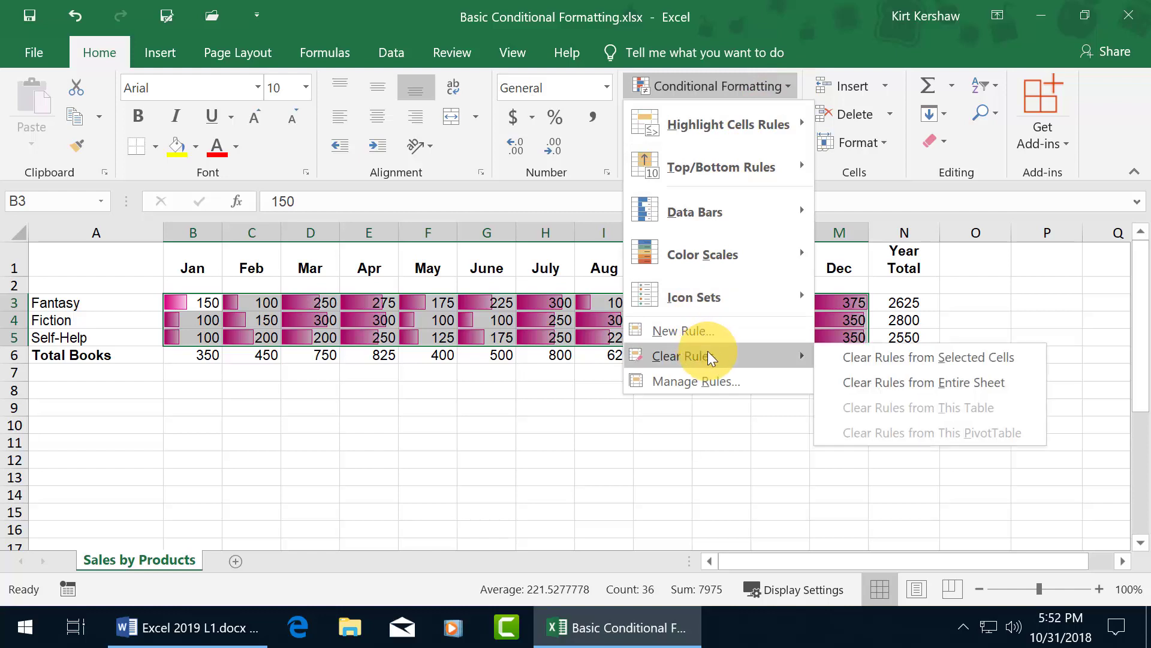
left_click(889, 357)
left_click(786, 87)
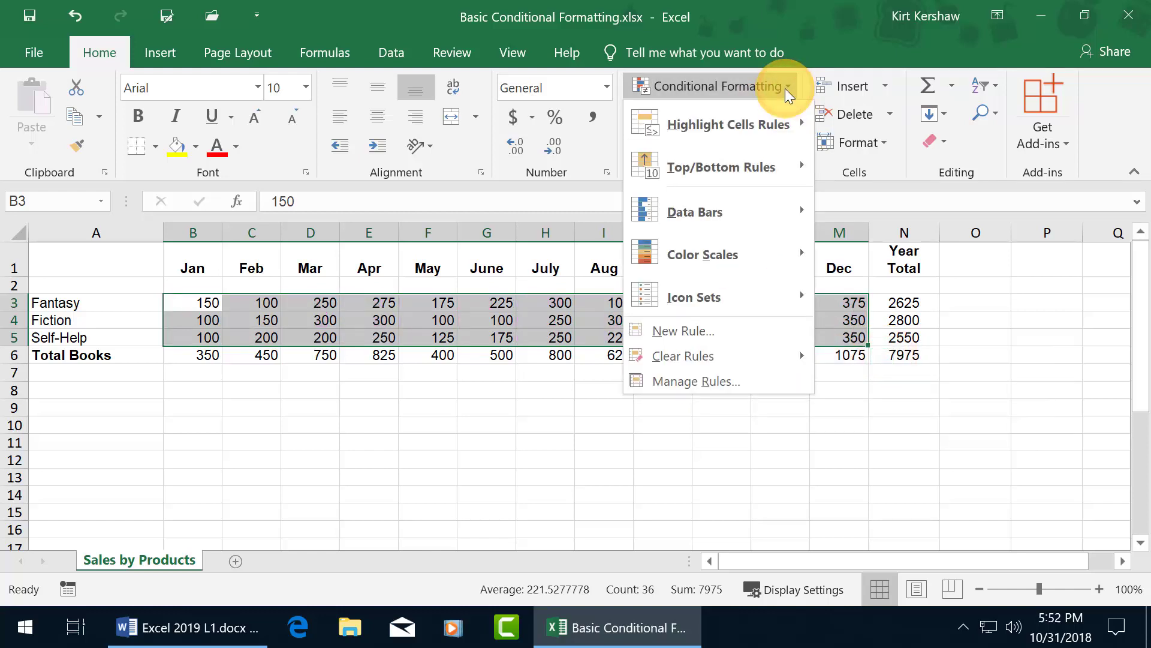
- Apply the Green - Yellow - Red Color Scale to the sales figures, then reselect B3:M5
mouse_move(735, 257)
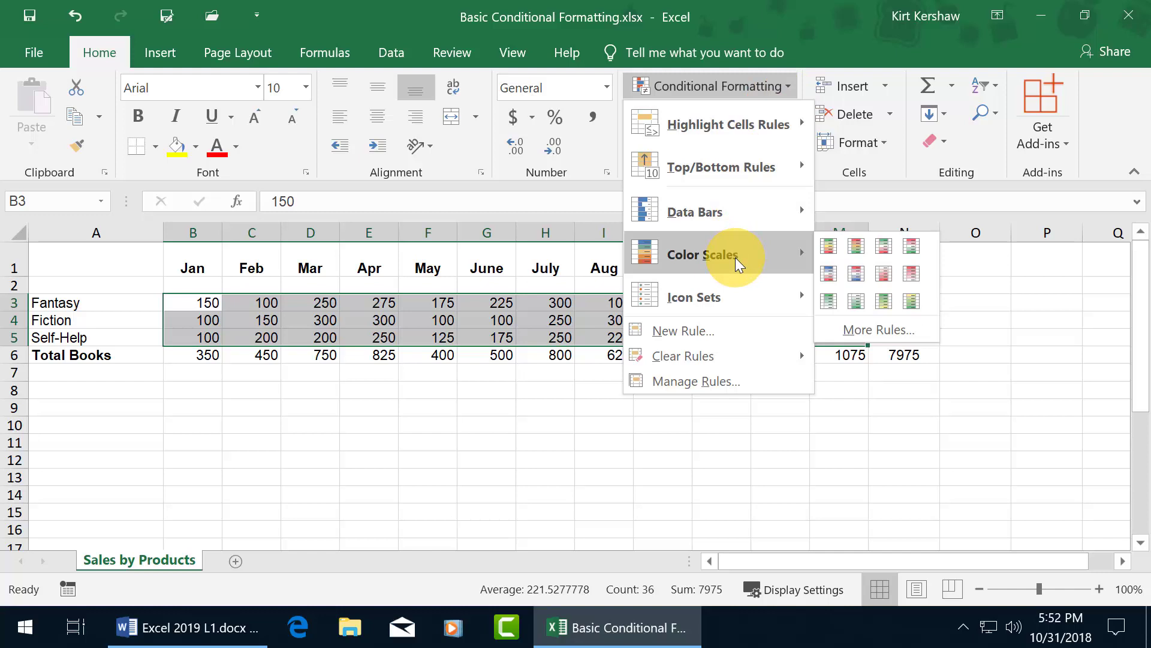
left_click(829, 244)
left_click(600, 389)
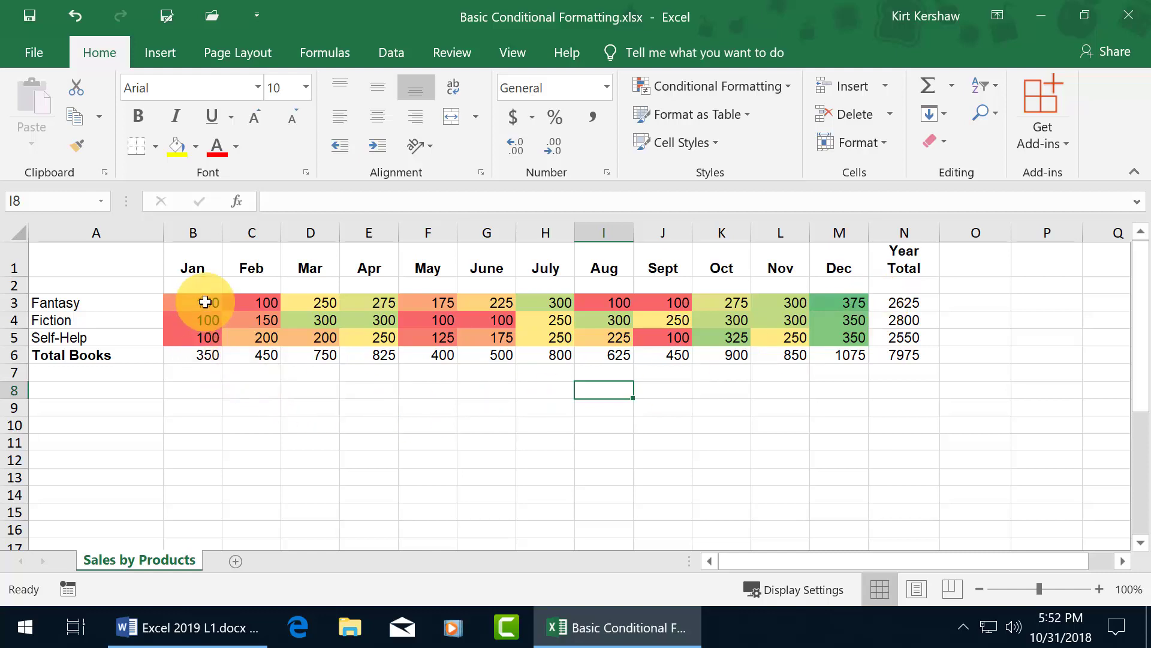
left_click_drag(200, 301, 850, 335)
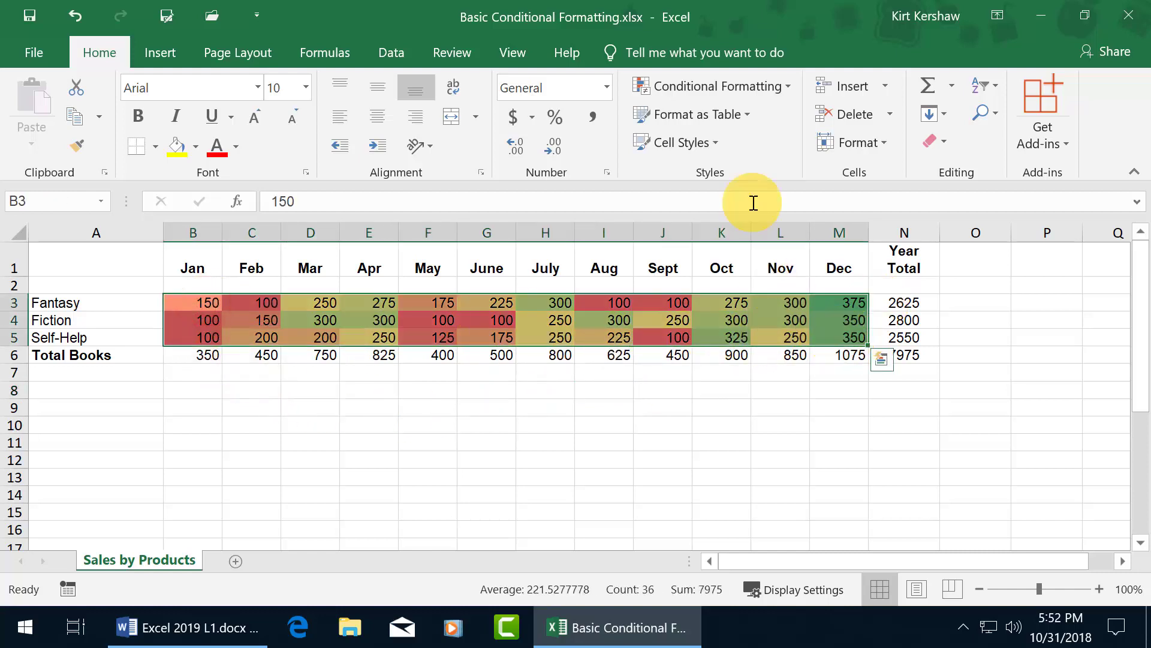
- Clear the Green - Yellow - Red colour scale from the selected sales figures
left_click(788, 86)
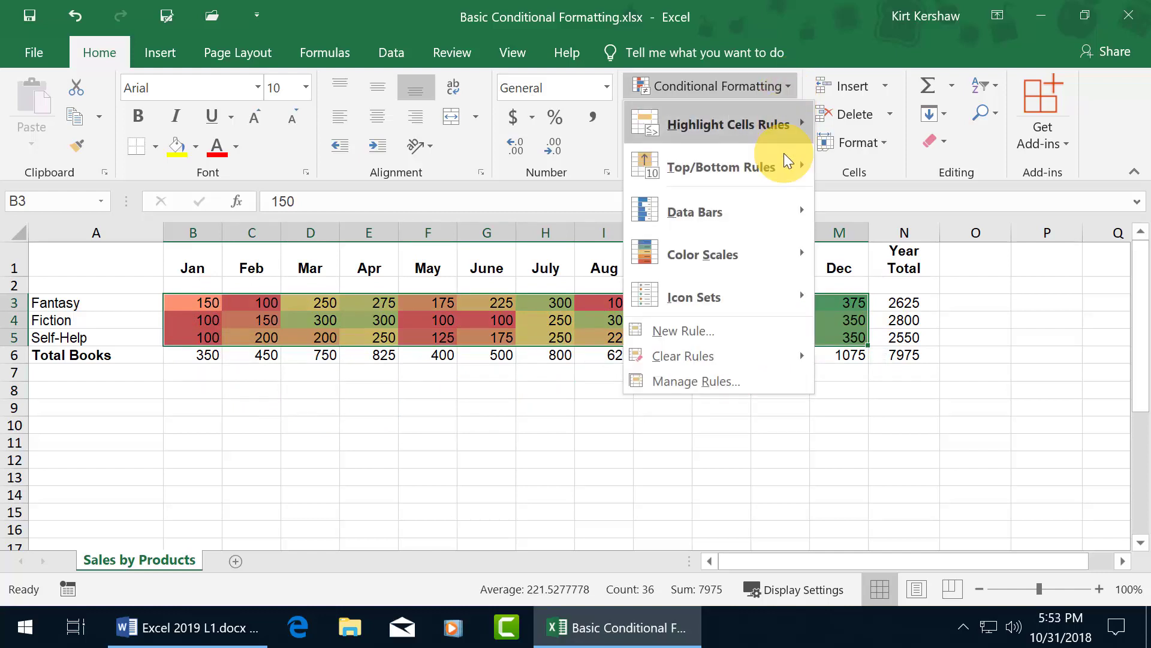
mouse_move(748, 349)
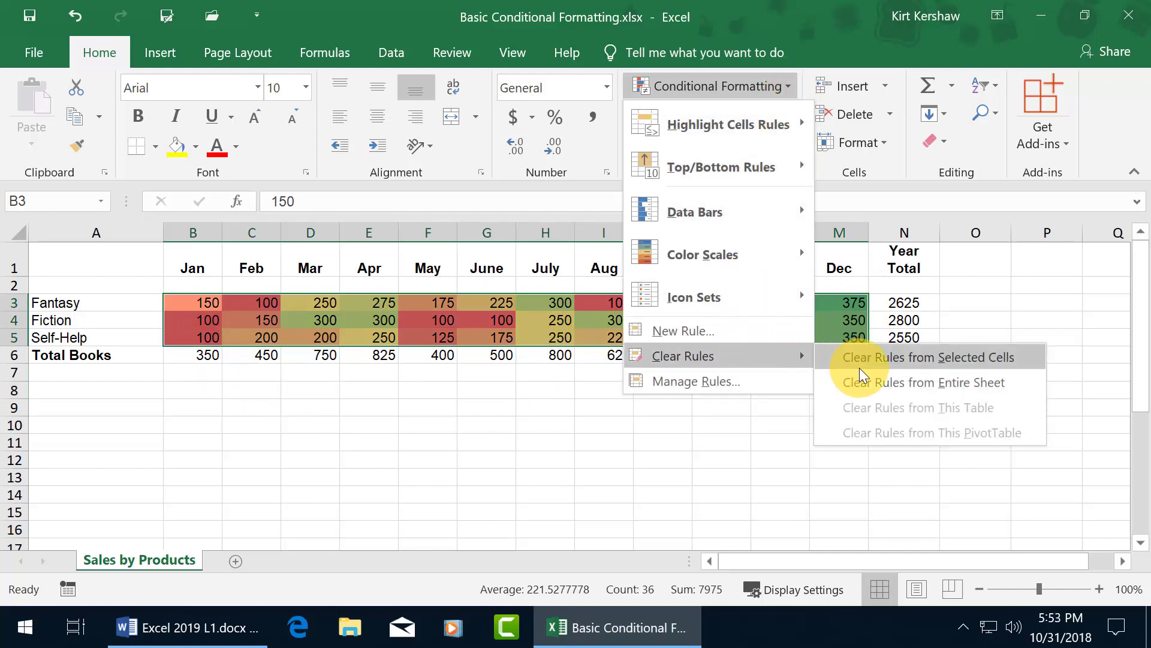
left_click(859, 367)
- Apply the Ratings 3 Stars icon set to the sales figures B3:M5
left_click(784, 87)
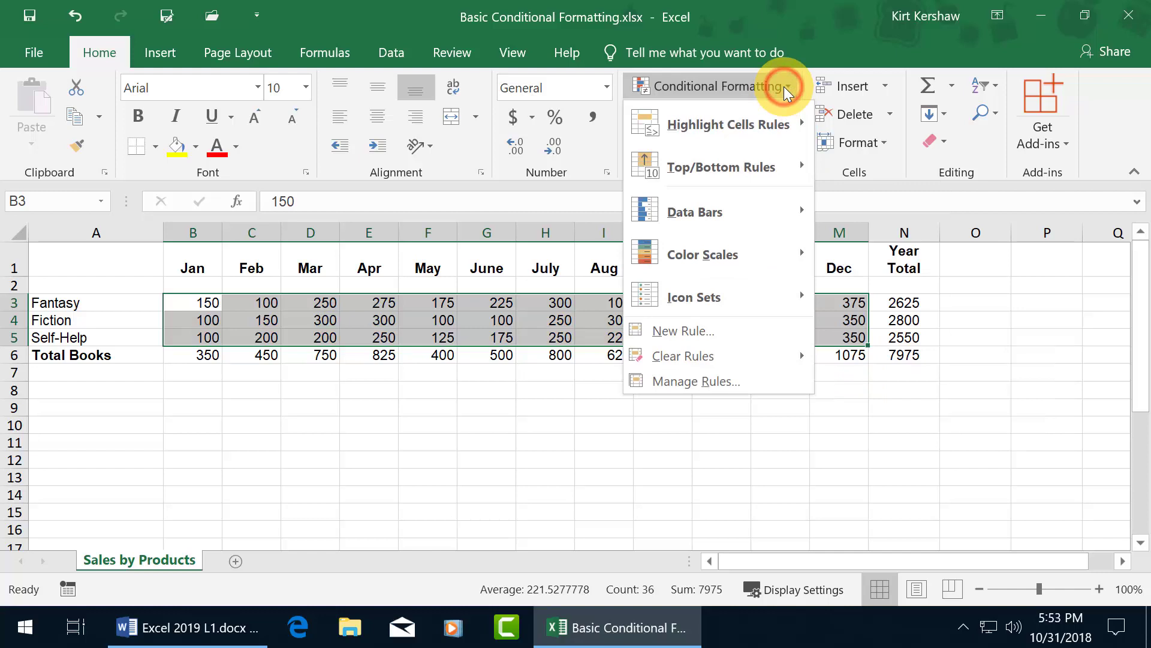
mouse_move(747, 294)
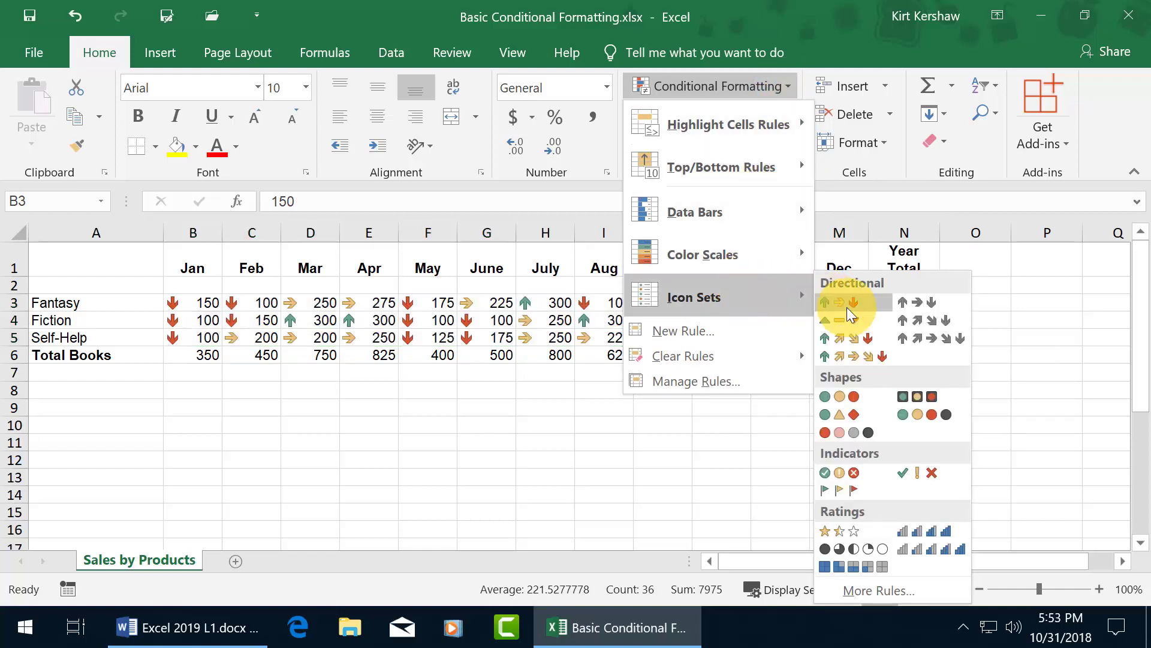
left_click(851, 531)
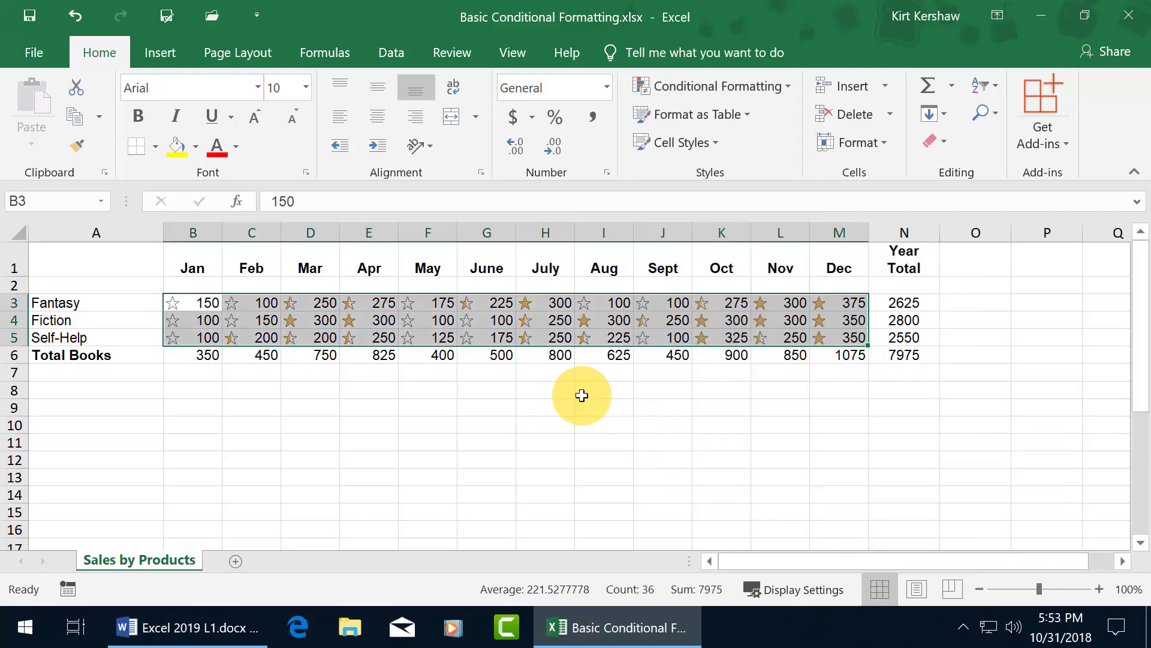
left_click(549, 389)
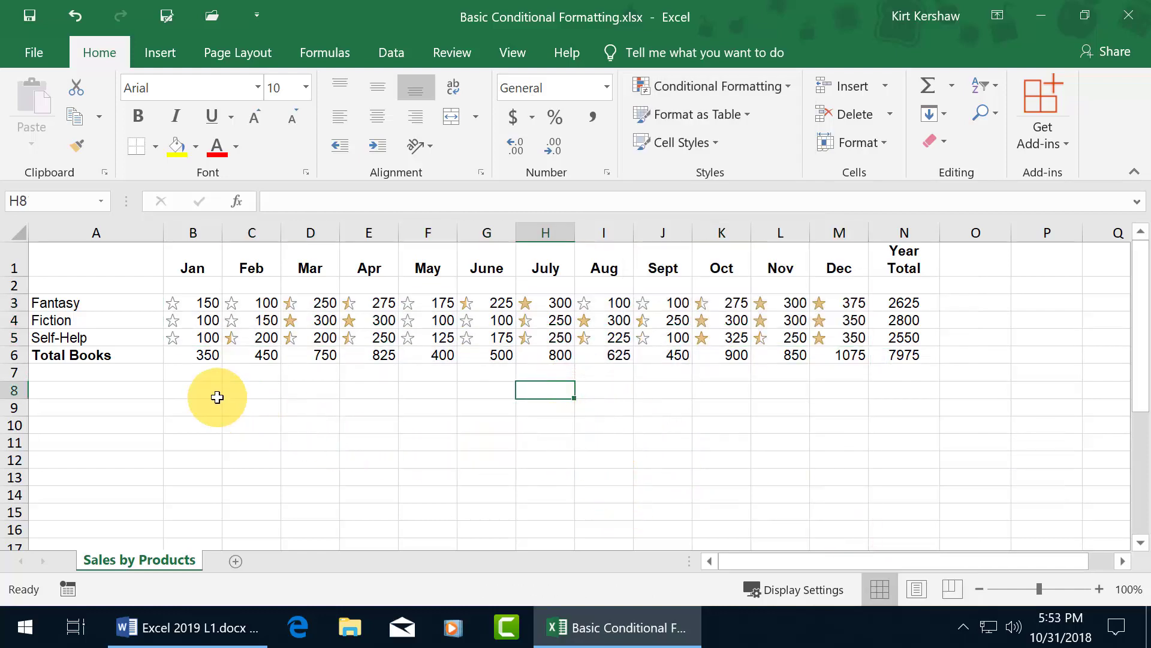